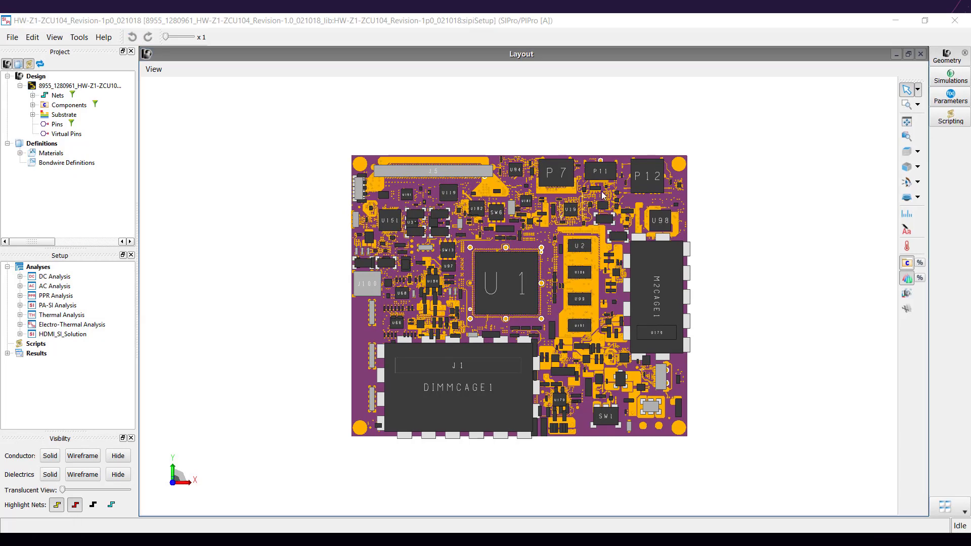
Step: Filter the Nets list by 'ddr4_dq' and select nets DDR4_DQ0 through DDR4_DQ63
{"action": "left_click", "coordinate": [33, 96]}
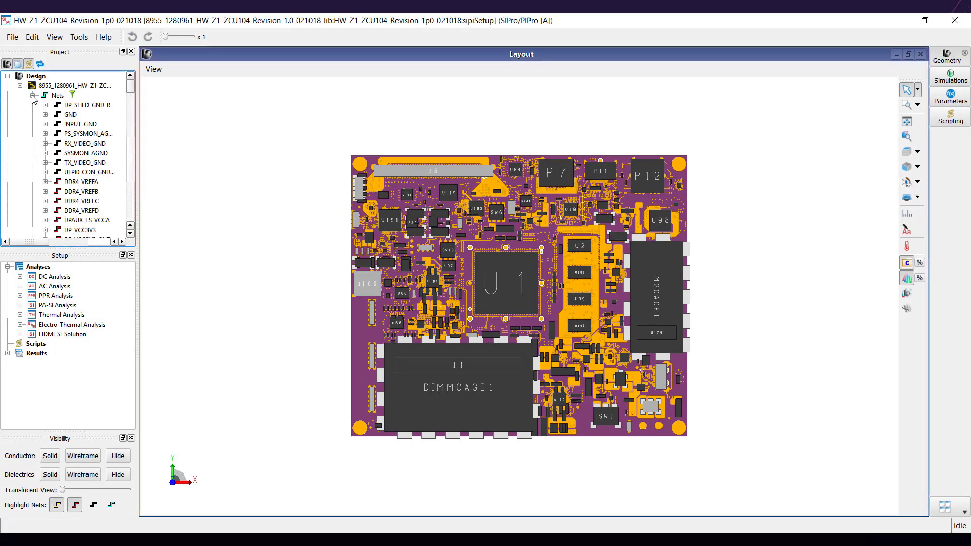
{"action": "left_click", "coordinate": [74, 96]}
{"action": "type", "text": "ddr4"}
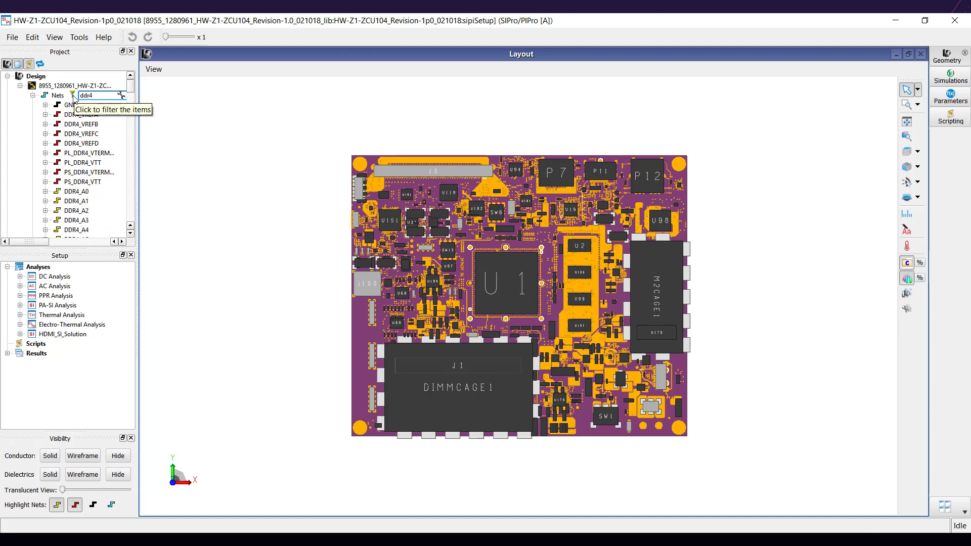
{"action": "type", "text": "_dq"}
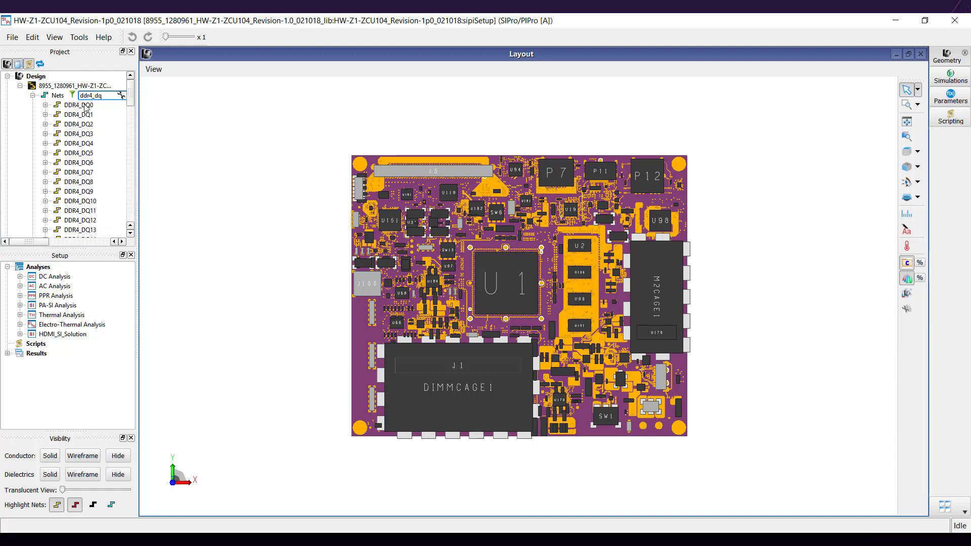
{"action": "scroll", "coordinate": [82, 205], "scroll_direction": "down", "scroll_amount": 8}
{"action": "scroll", "coordinate": [82, 205], "scroll_direction": "down", "scroll_amount": 10}
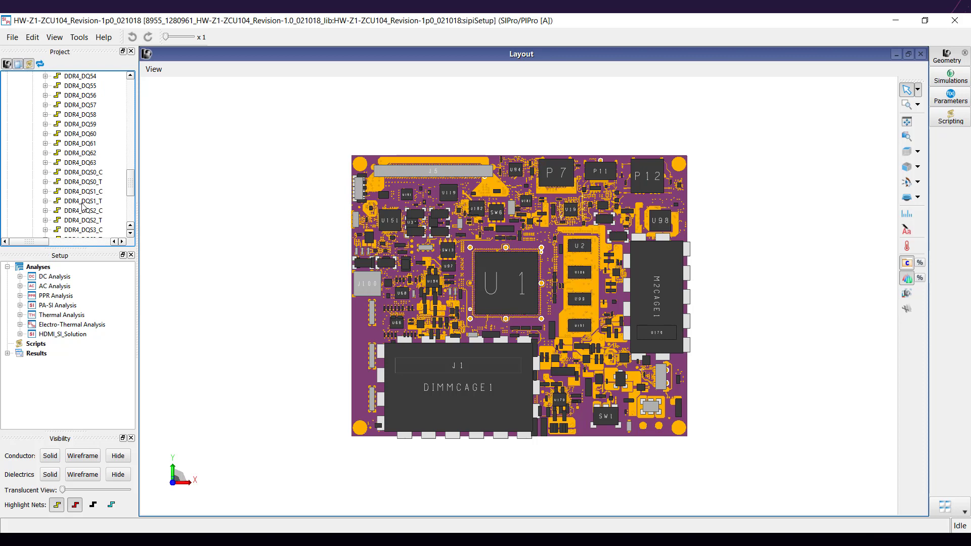
{"action": "left_click", "coordinate": [84, 162], "text": "shift"}
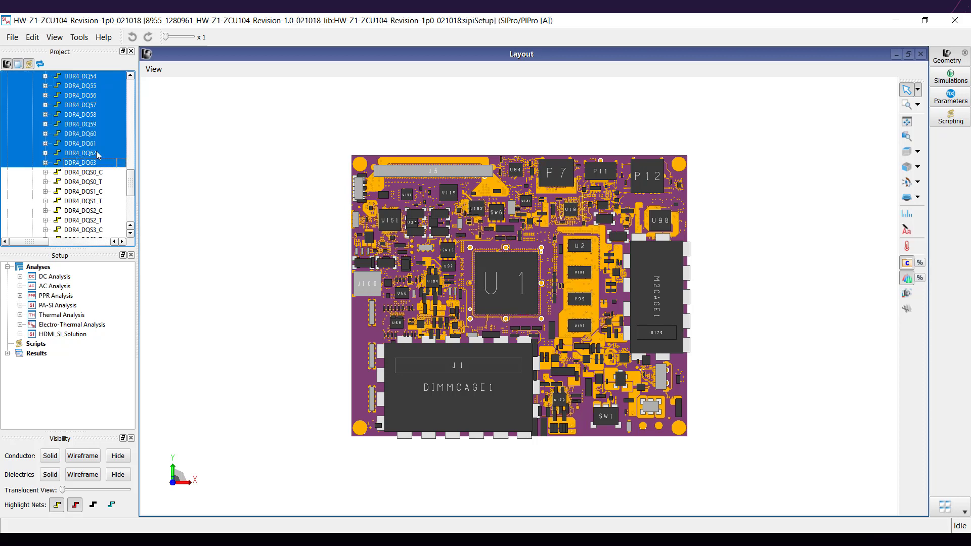
Step: Run RapidScan-Z0 Analyze Transmission on the selected DDR4 DQ nets
{"action": "right_click", "coordinate": [97, 155]}
{"action": "mouse_move", "coordinate": [135, 290]}
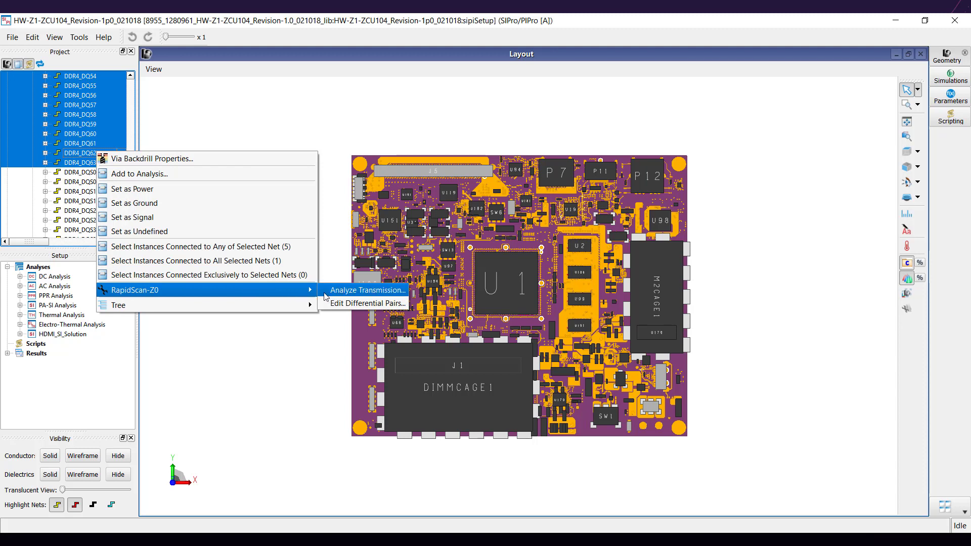
{"action": "left_click", "coordinate": [357, 291]}
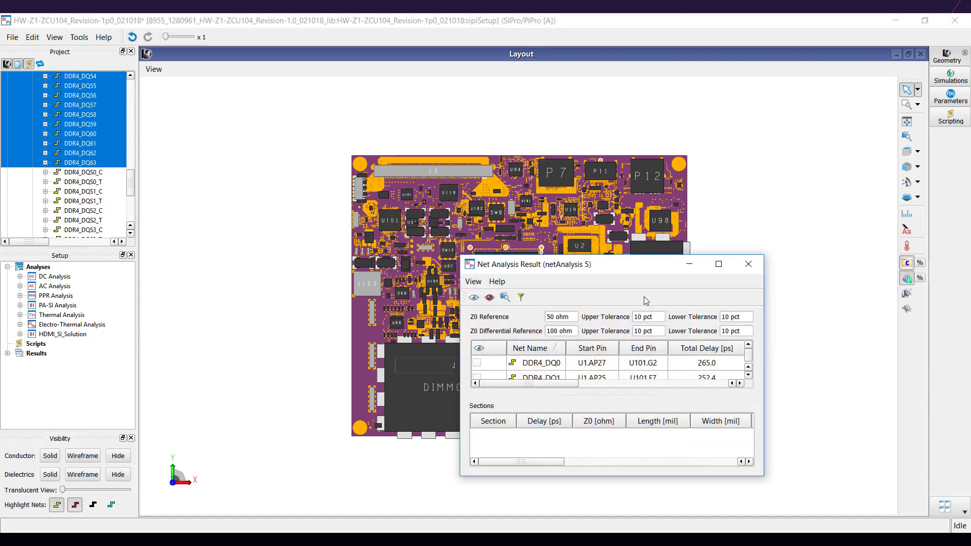
Step: Maximize the Net Analysis Result window and set the Z0 reference to 34 ohm
{"action": "left_click", "coordinate": [718, 264]}
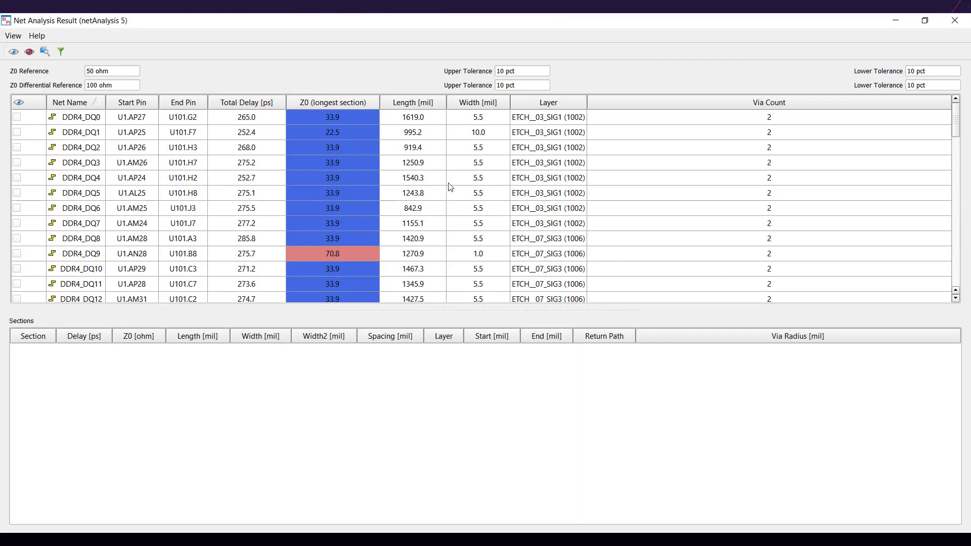
{"action": "double_click", "coordinate": [89, 71]}
{"action": "type", "text": "34"}
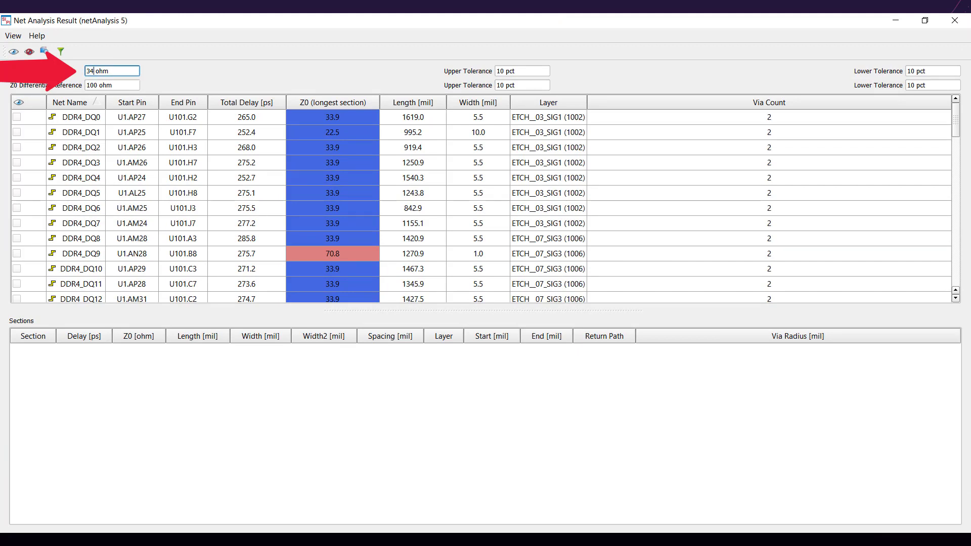
{"action": "key", "text": "Return"}
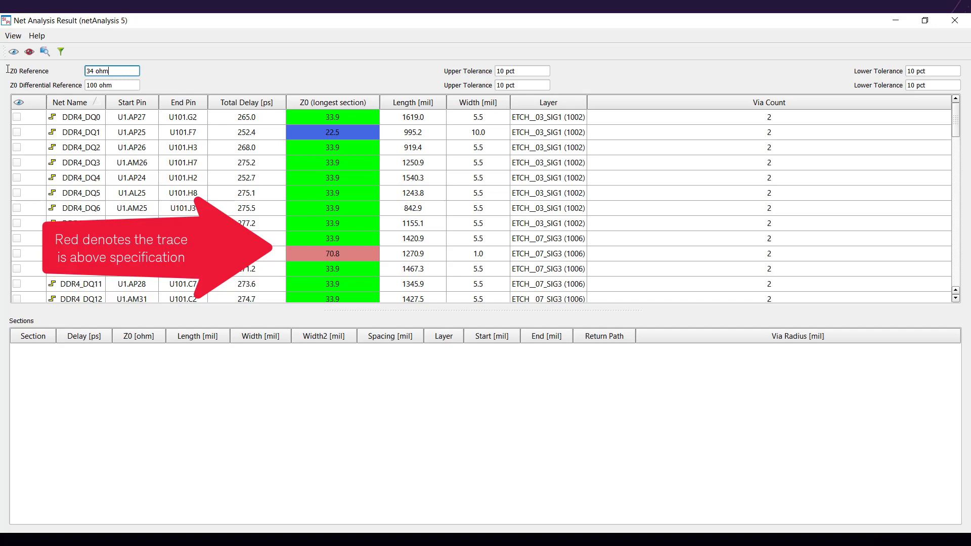
Step: Show DDR4_DQ9's line sections, then select DDR4_DQ1 through DDR4_DQ4 to compare
{"action": "left_click", "coordinate": [157, 257]}
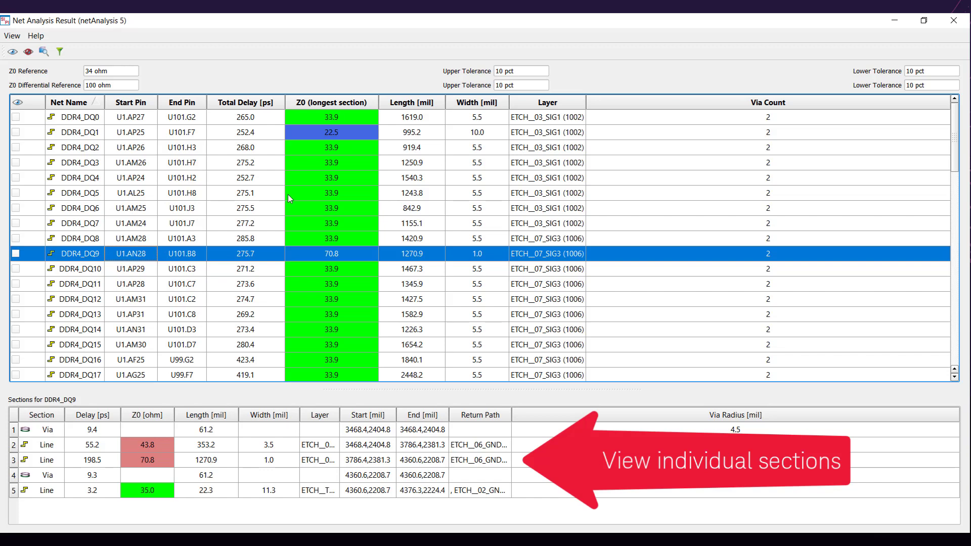
{"action": "left_click_drag", "start_coordinate": [69, 132], "coordinate": [68, 199]}
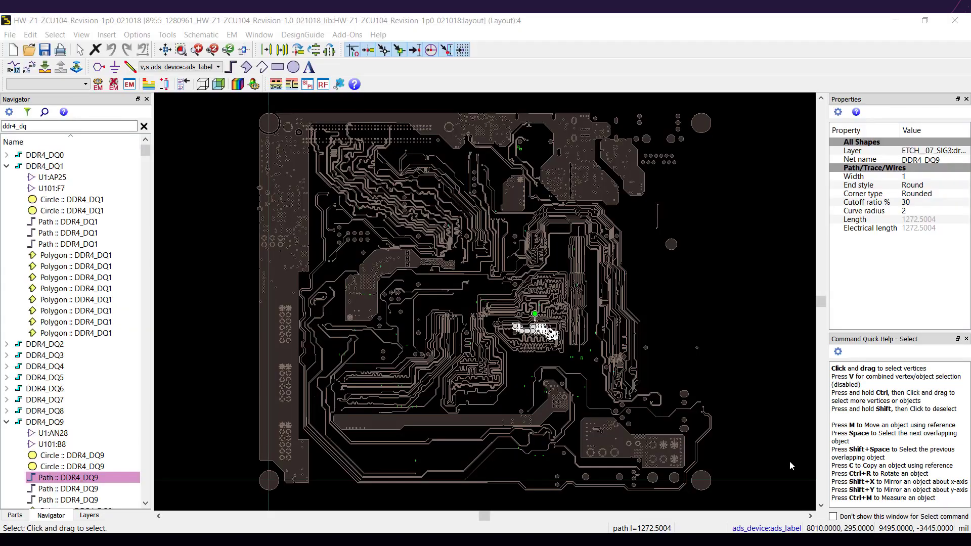
Step: Set the DDR4_DQ1 and DDR4_DQ9 trace widths to 5.5 mil in Properties
{"action": "left_click", "coordinate": [101, 225]}
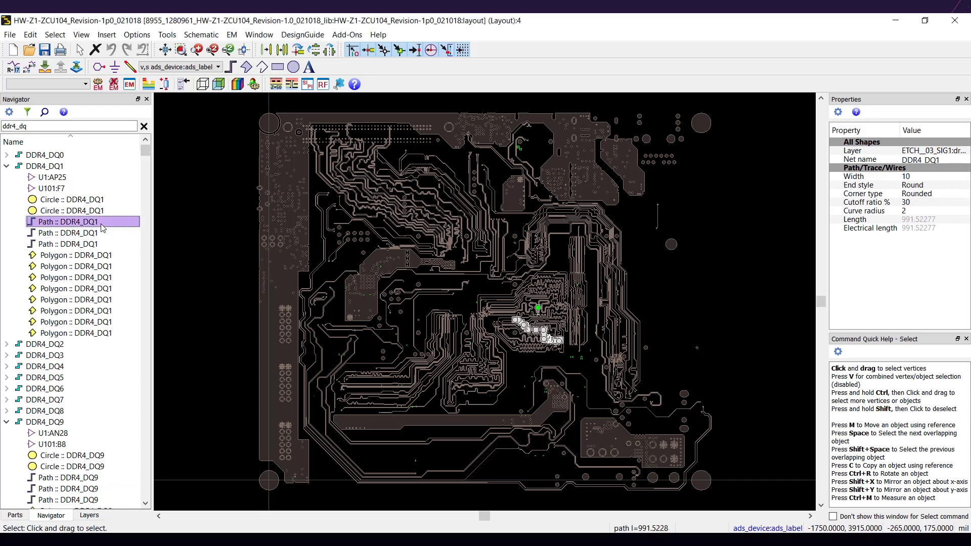
{"action": "left_click", "coordinate": [918, 177]}
{"action": "type", "text": "10"}
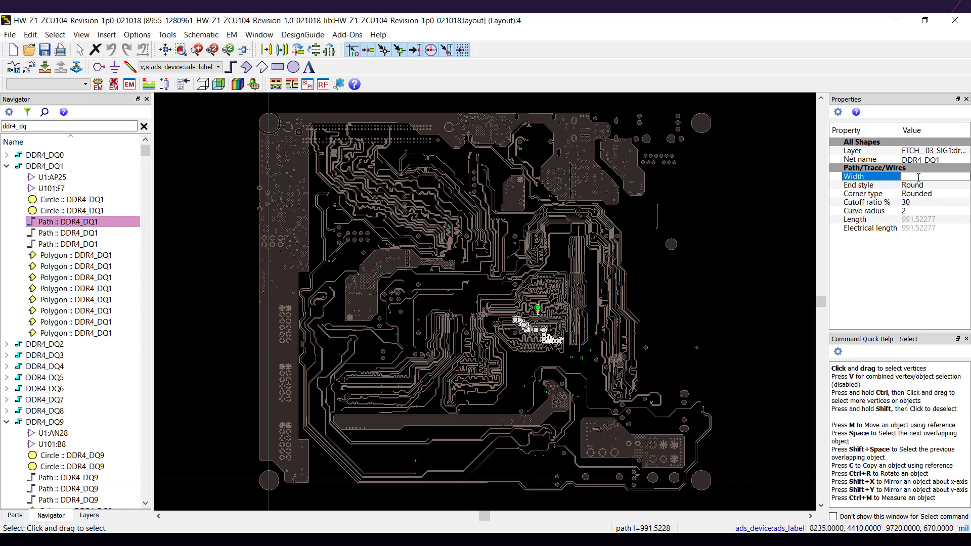
{"action": "type", "text": "5.5"}
{"action": "key", "text": "Return"}
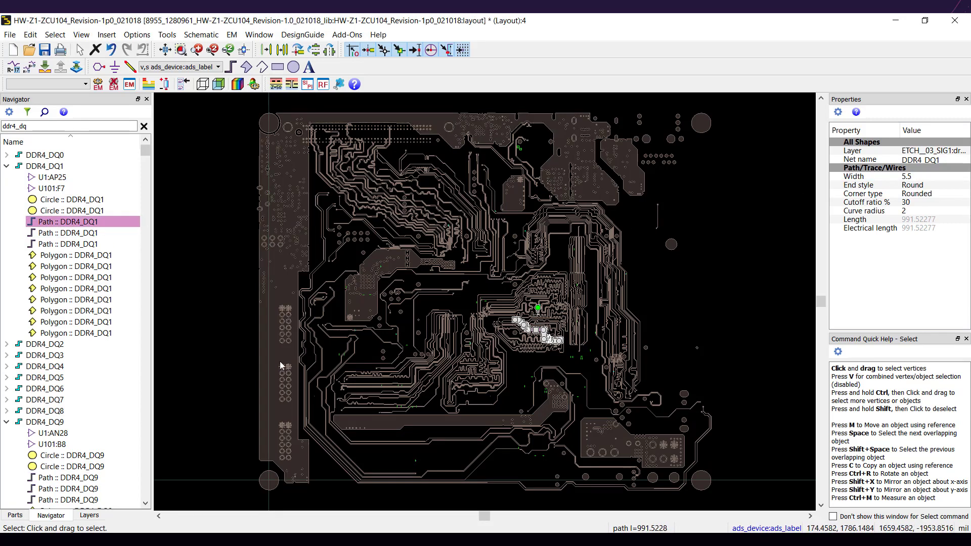
{"action": "left_click", "coordinate": [69, 477]}
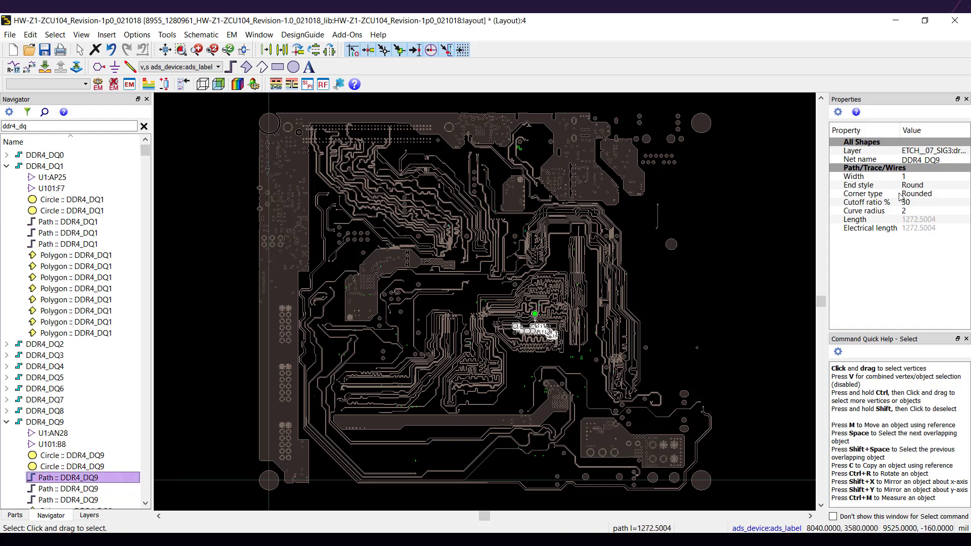
{"action": "double_click", "coordinate": [908, 176]}
{"action": "type", "text": "5"}
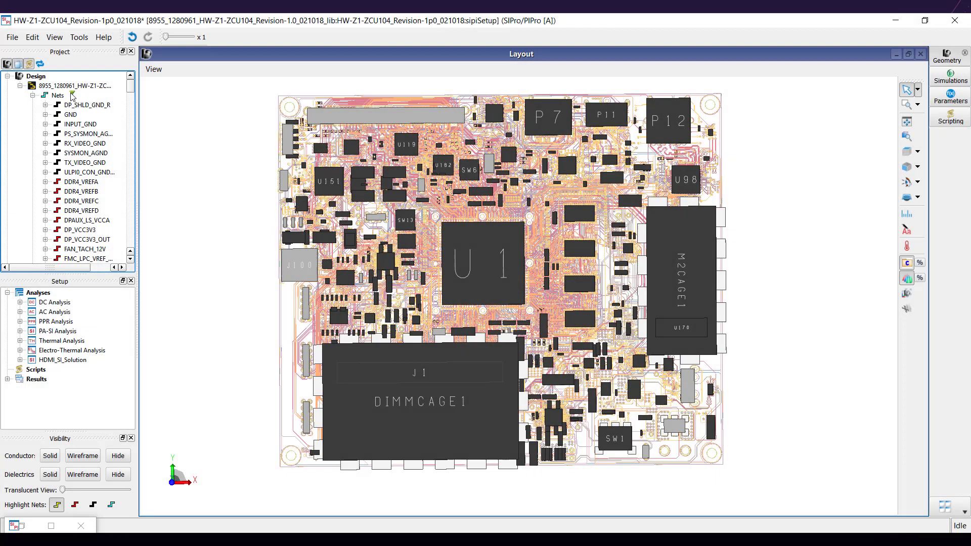
{"action": "left_click_drag", "start_coordinate": [137, 214], "coordinate": [187, 215]}
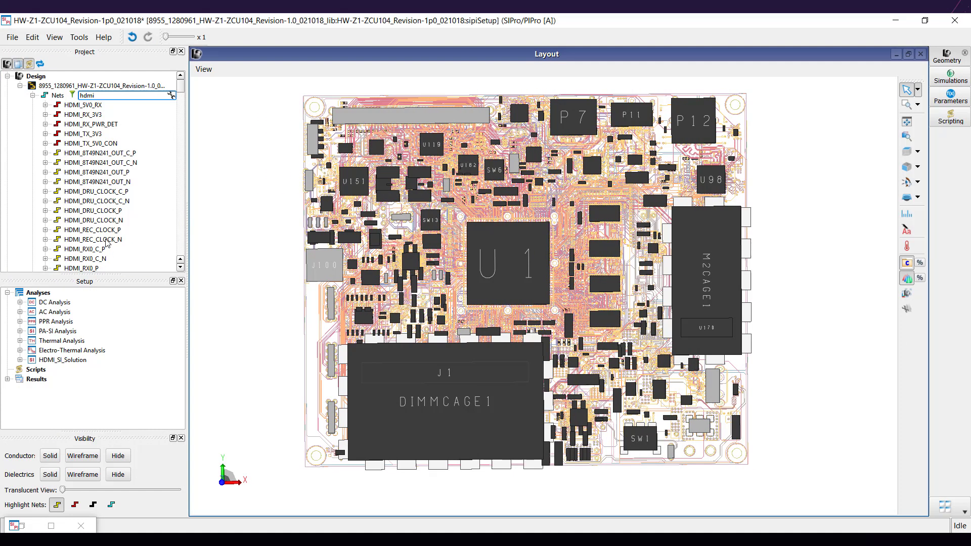
{"action": "scroll", "coordinate": [92, 194], "scroll_direction": "down", "scroll_amount": 2}
Step: Select nets HDMI_RX0_C_P through HDMI_RX0_N and run RapidScan-Z0 Analyze Transmission
{"action": "left_click", "coordinate": [93, 192]}
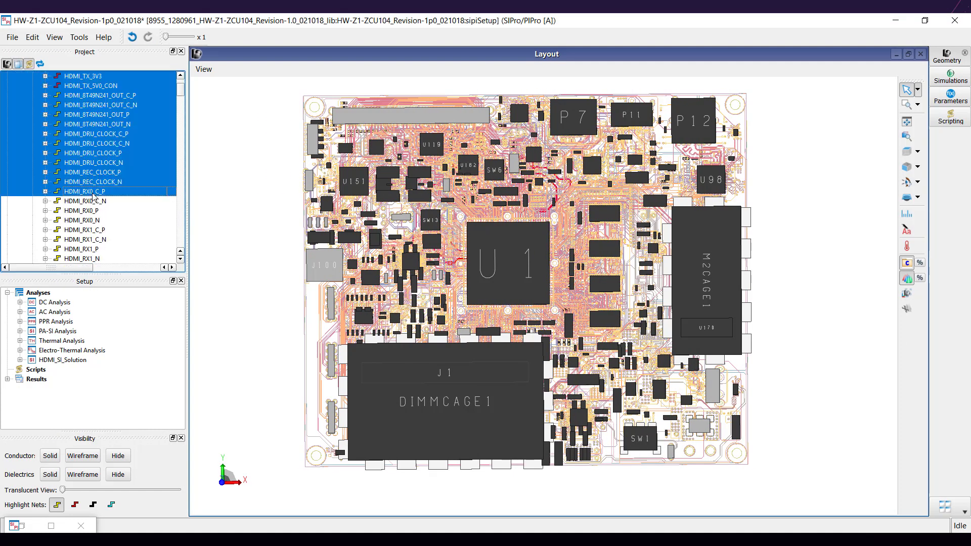
{"action": "left_click", "coordinate": [99, 223], "text": "shift"}
{"action": "right_click", "coordinate": [98, 223]}
{"action": "left_click", "coordinate": [328, 361]}
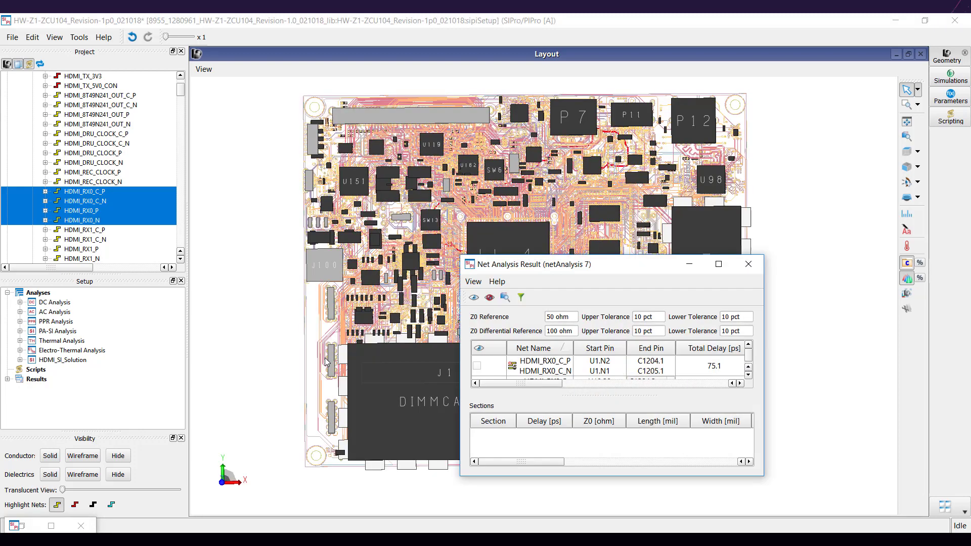
Step: Maximize the HDMI results window and set the Z0 differential reference to 88 ohm
{"action": "double_click", "coordinate": [727, 272]}
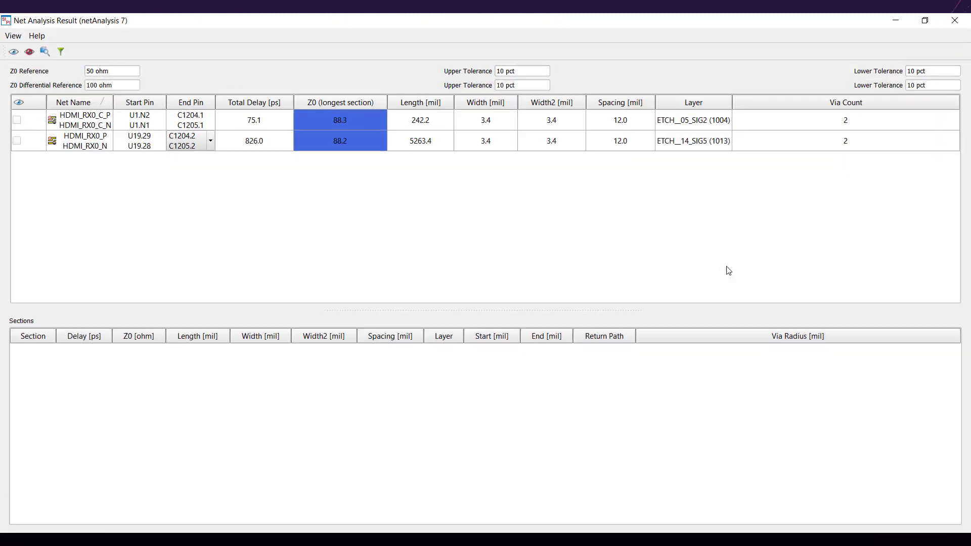
{"action": "double_click", "coordinate": [93, 85]}
{"action": "type", "text": "88"}
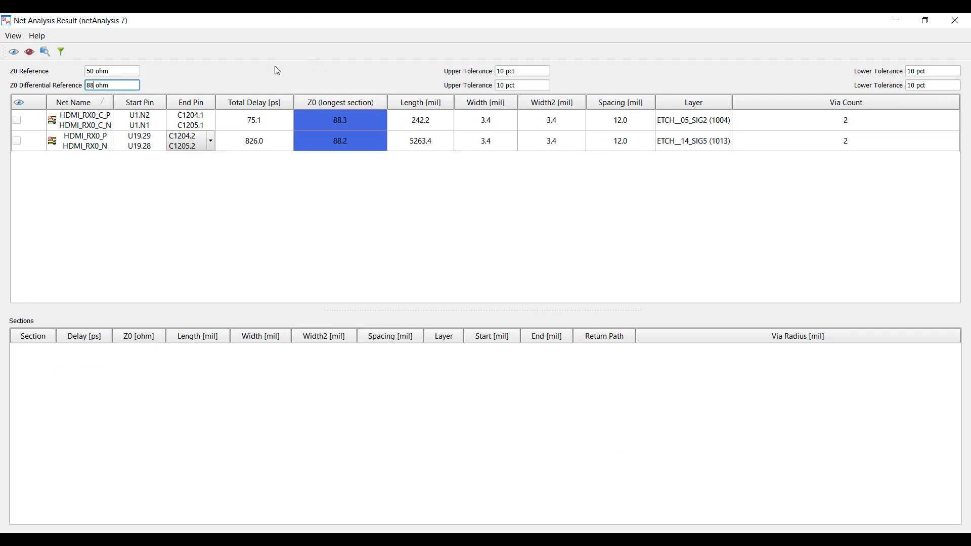
{"action": "key", "text": "Return"}
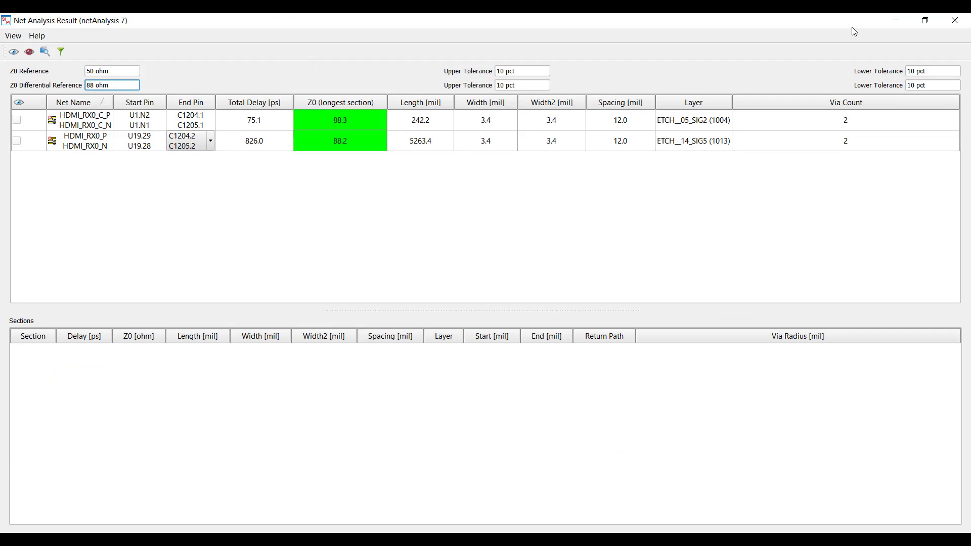